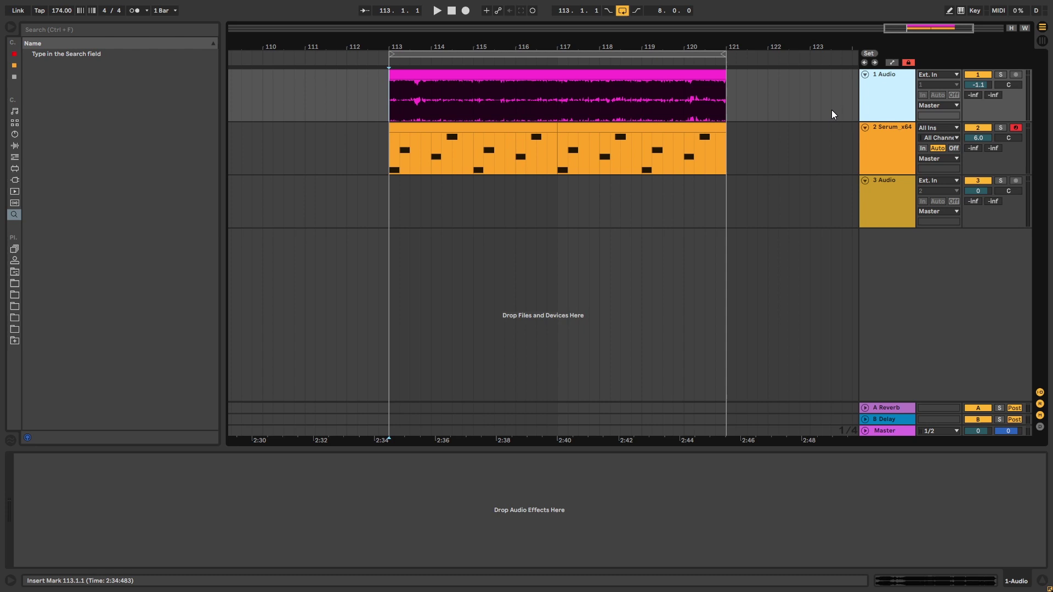
- Play the arrangement from bar 113 while toggling solo and mute on the 1 Audio track
{"action": "left_click", "coordinate": [1001, 75]}
{"action": "key", "text": "space"}
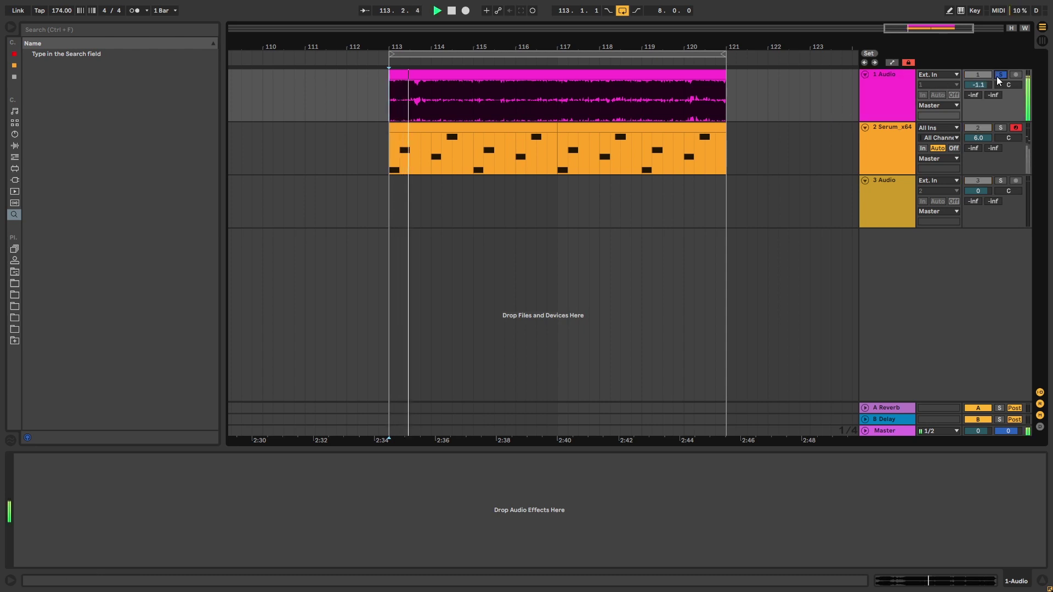
{"action": "left_click", "coordinate": [999, 76]}
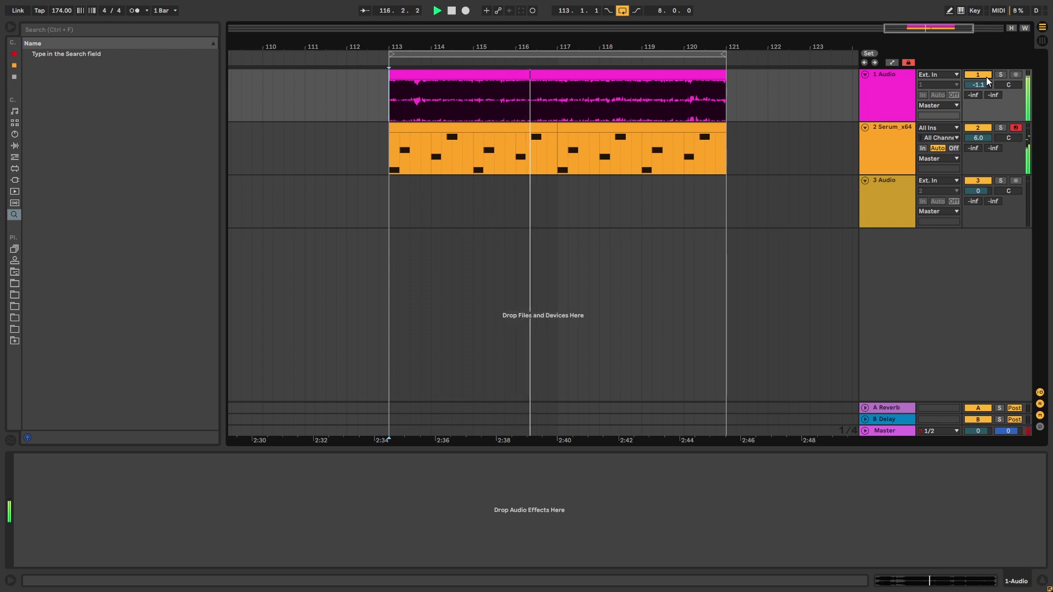
{"action": "left_click", "coordinate": [986, 77]}
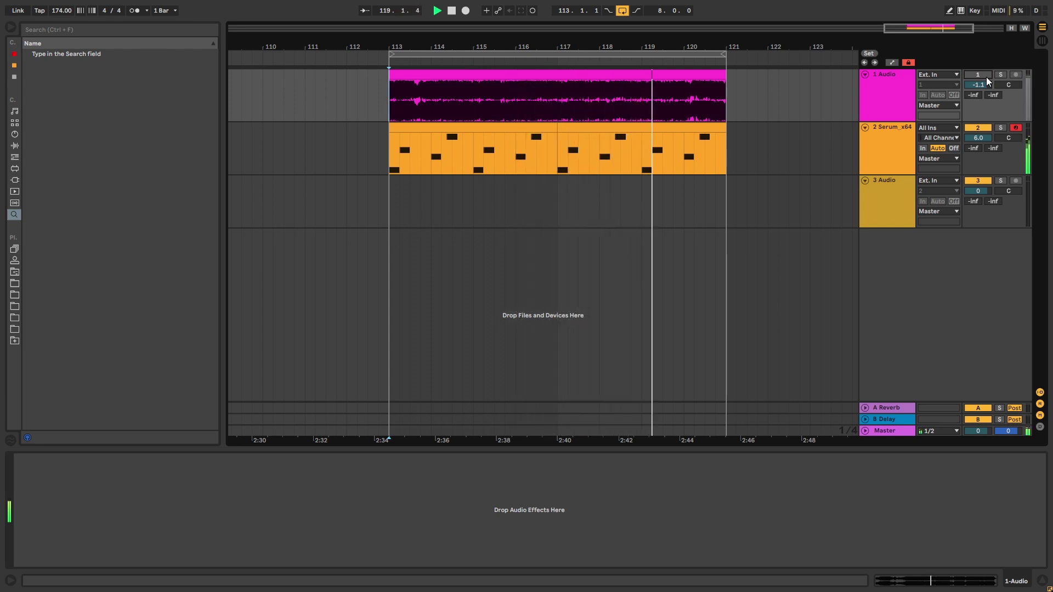
{"action": "left_click", "coordinate": [986, 77]}
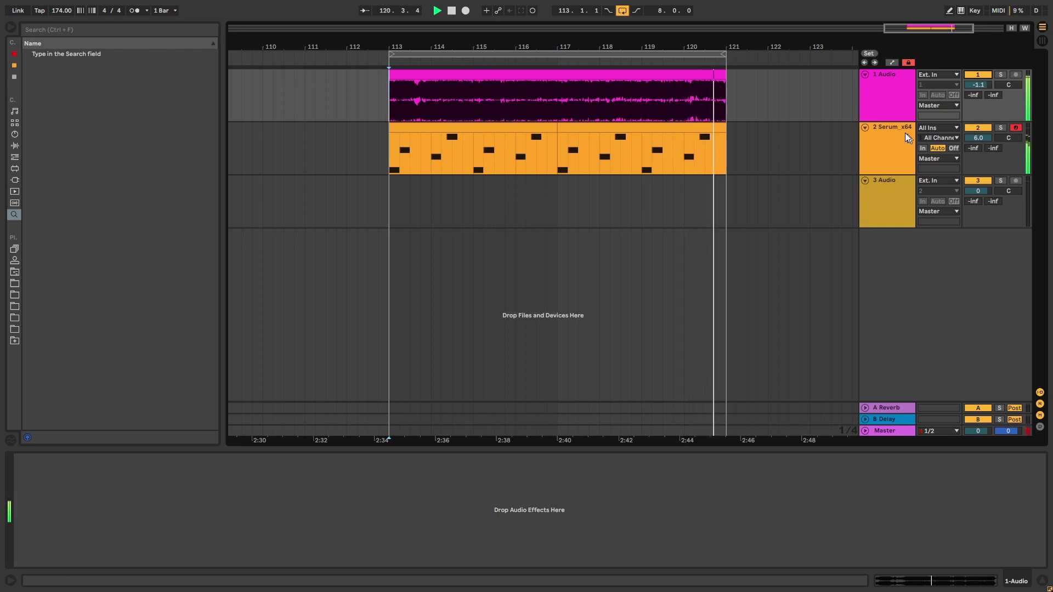
{"action": "key", "text": "space"}
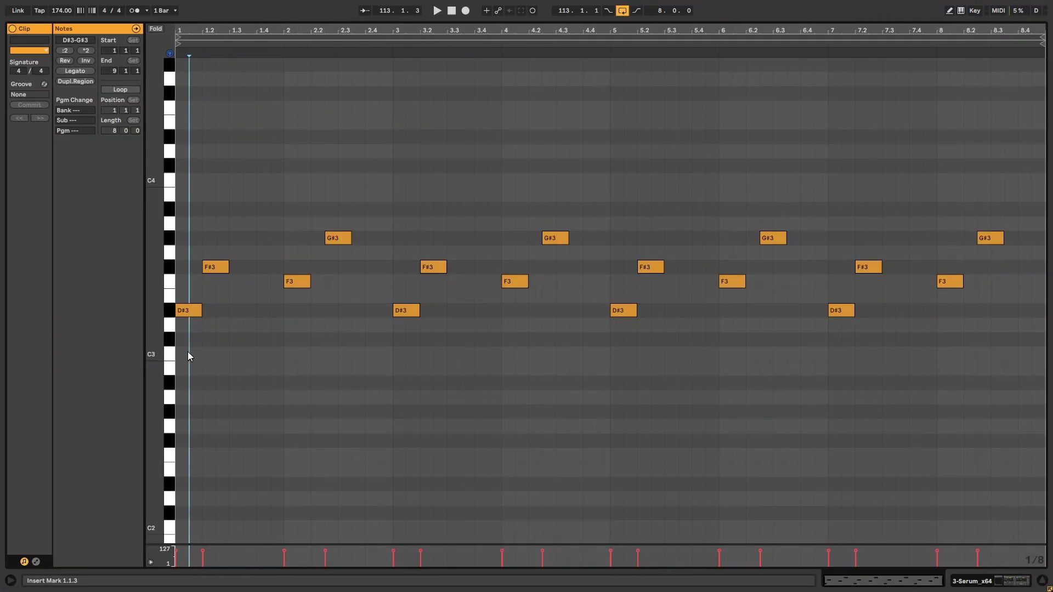
- Try dragging the first F#3 and G#3 arp notes earlier in the piano roll
{"action": "left_click_drag", "start_coordinate": [189, 357], "coordinate": [228, 262]}
{"action": "left_click", "coordinate": [296, 280]}
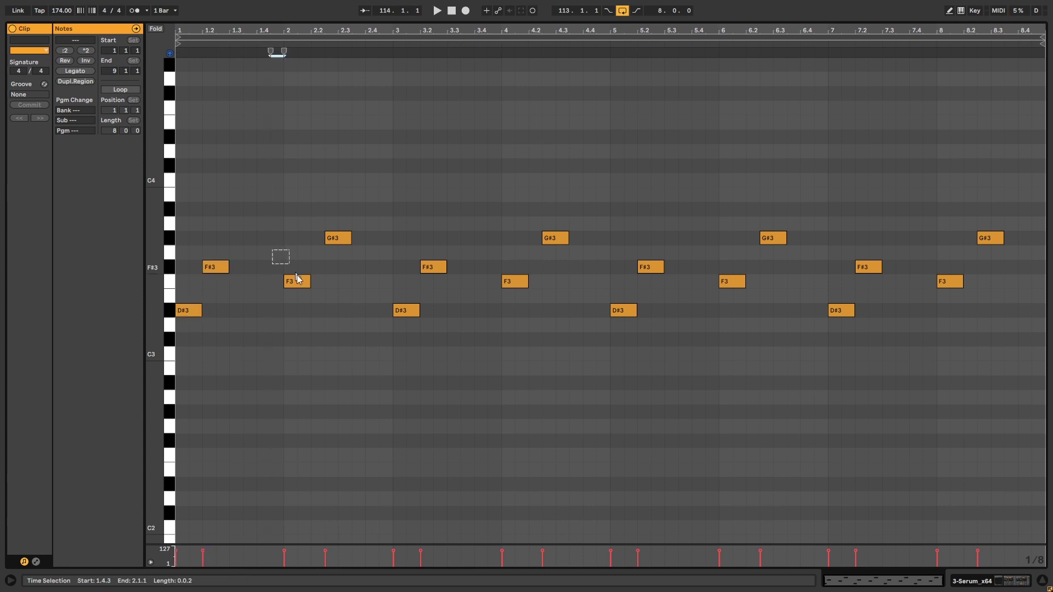
{"action": "left_click", "coordinate": [322, 260]}
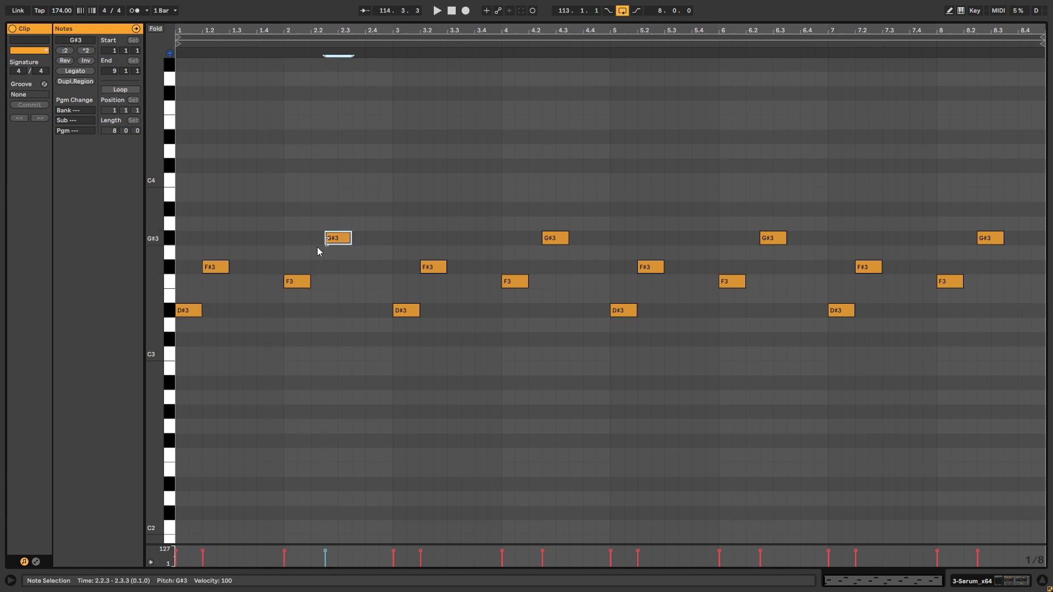
{"action": "left_click", "coordinate": [268, 263]}
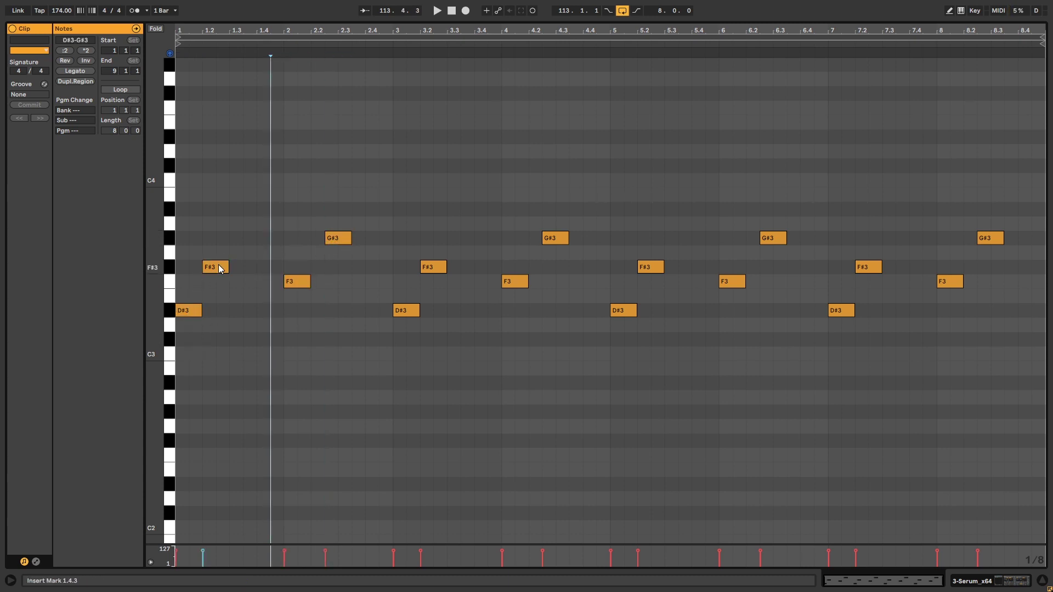
{"action": "left_click_drag", "start_coordinate": [218, 265], "coordinate": [205, 268]}
{"action": "left_click_drag", "start_coordinate": [328, 239], "coordinate": [220, 239]}
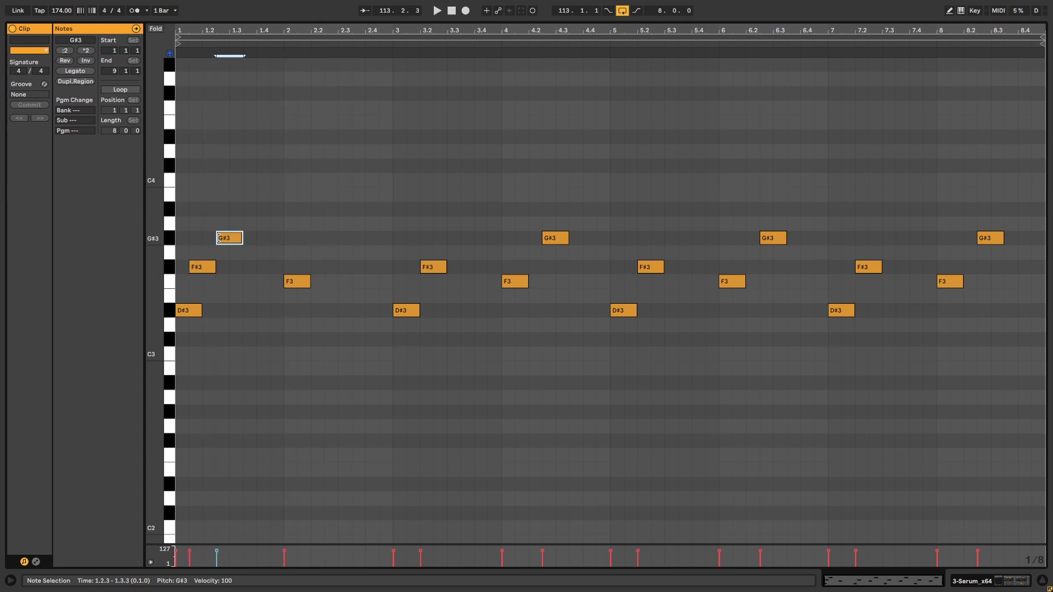
{"action": "left_click_drag", "start_coordinate": [185, 338], "coordinate": [234, 336]}
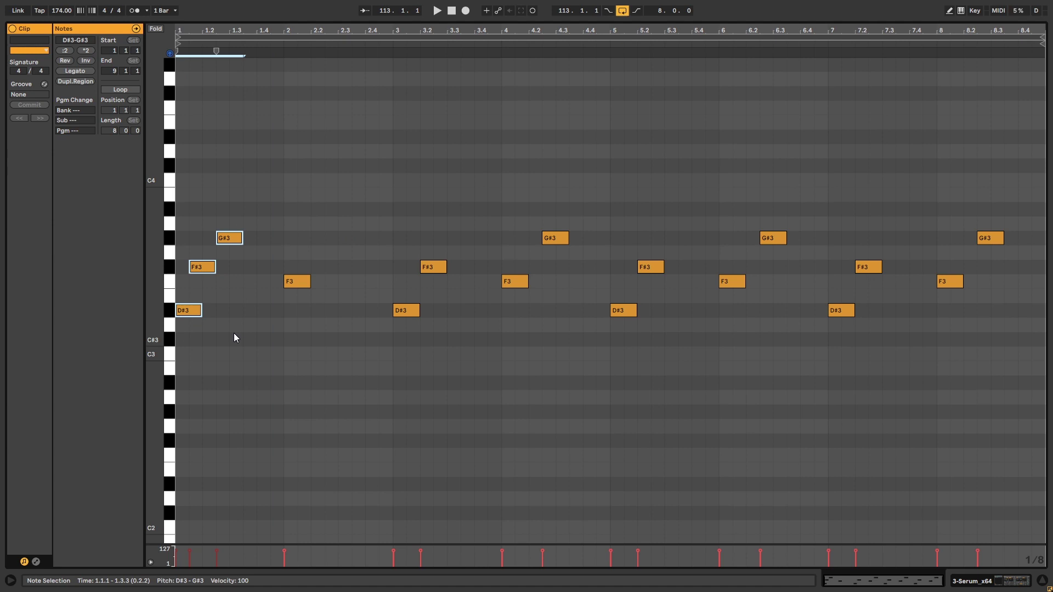
- Undo the note moves and play the clip back from its start
{"action": "key", "text": "ctrl+z"}
{"action": "key", "text": "ctrl+z"}
{"action": "key", "text": "ctrl+z"}
{"action": "left_click", "coordinate": [284, 251]}
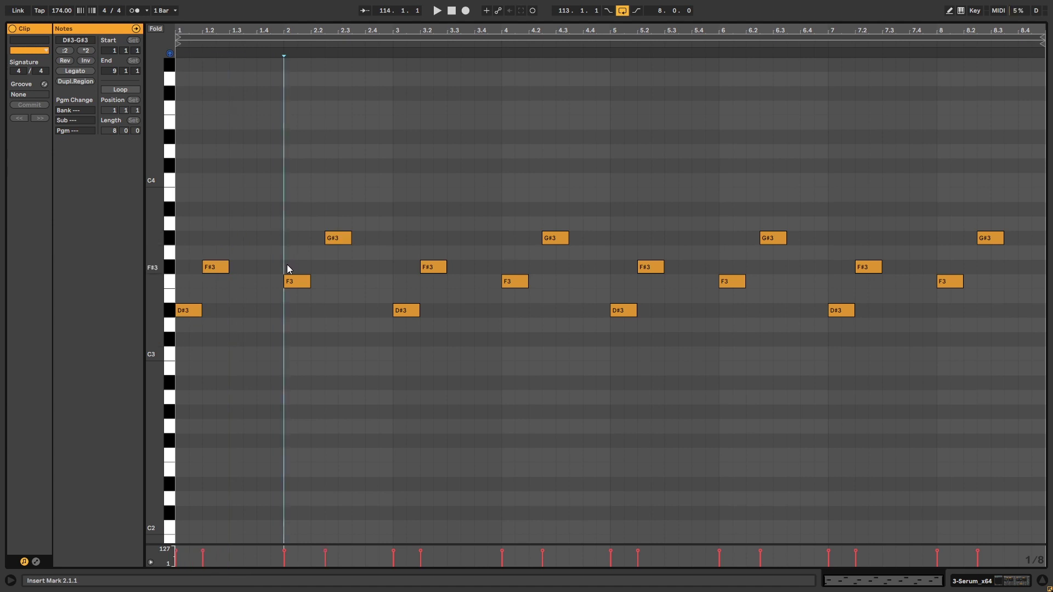
{"action": "key", "text": "Home"}
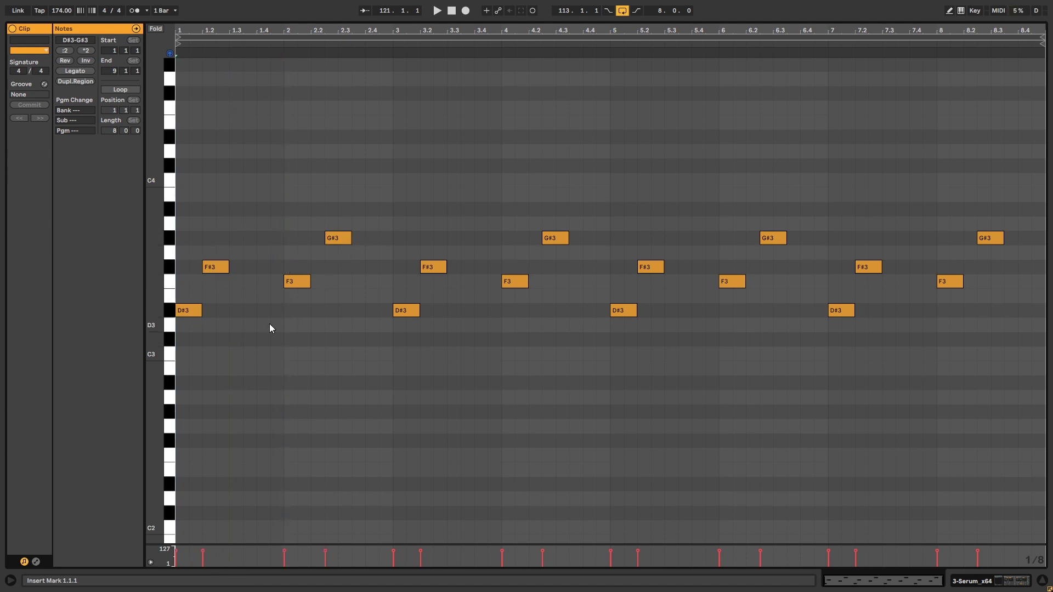
{"action": "key", "text": "space"}
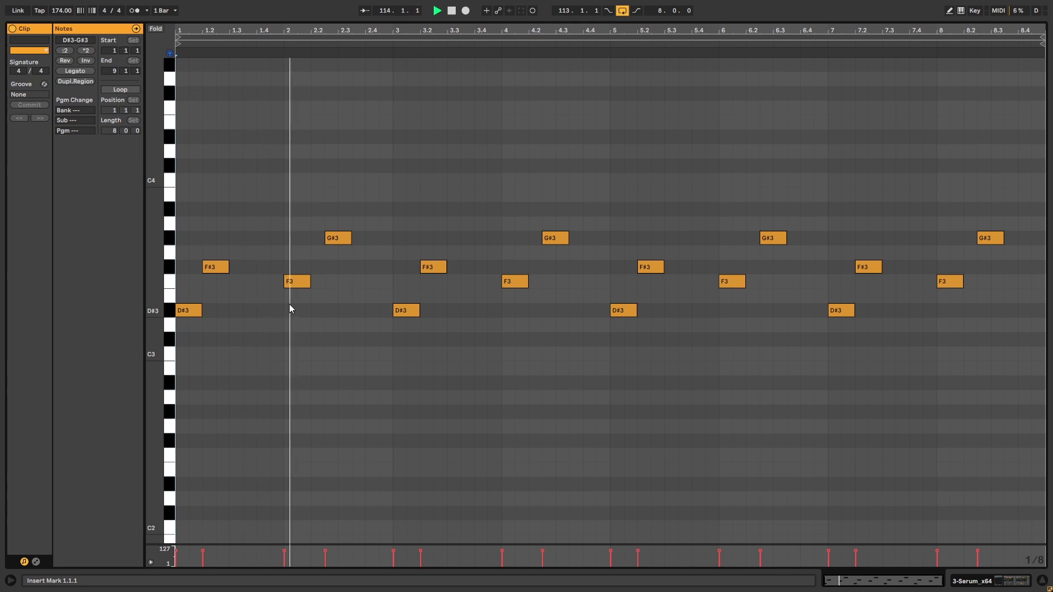
{"action": "key", "text": "space"}
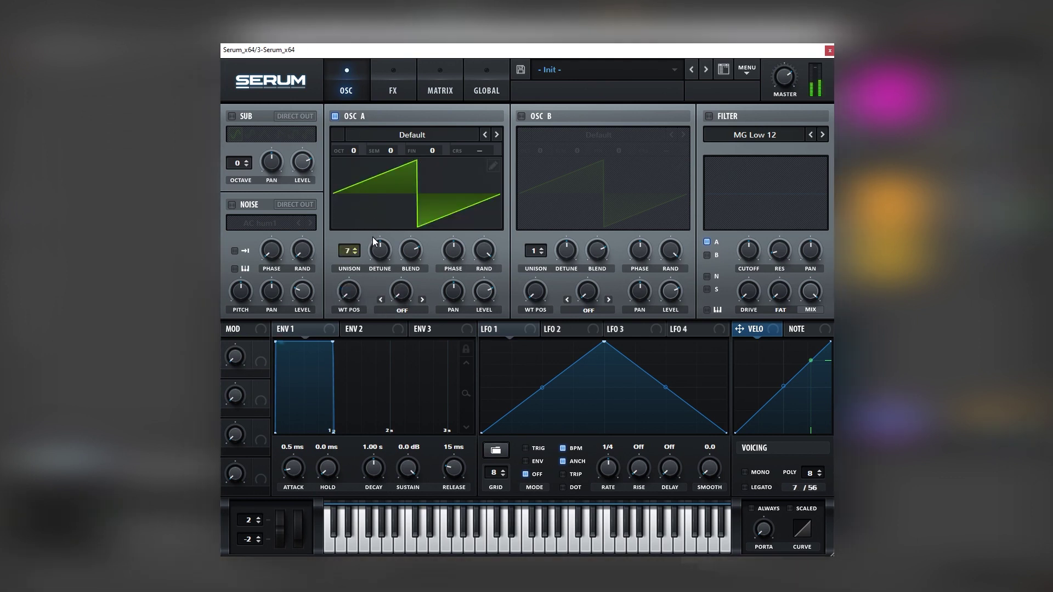
- Lower oscillator A's unison detune slightly and enable the filter as MG Low 18
{"action": "left_click_drag", "start_coordinate": [378, 249], "coordinate": [377, 258]}
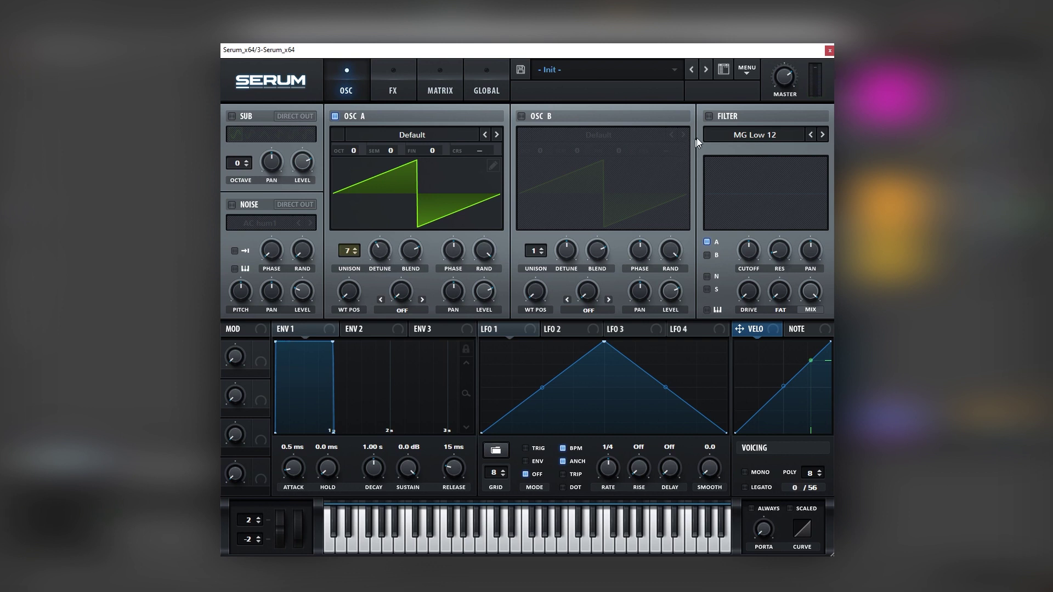
{"action": "left_click", "coordinate": [709, 116]}
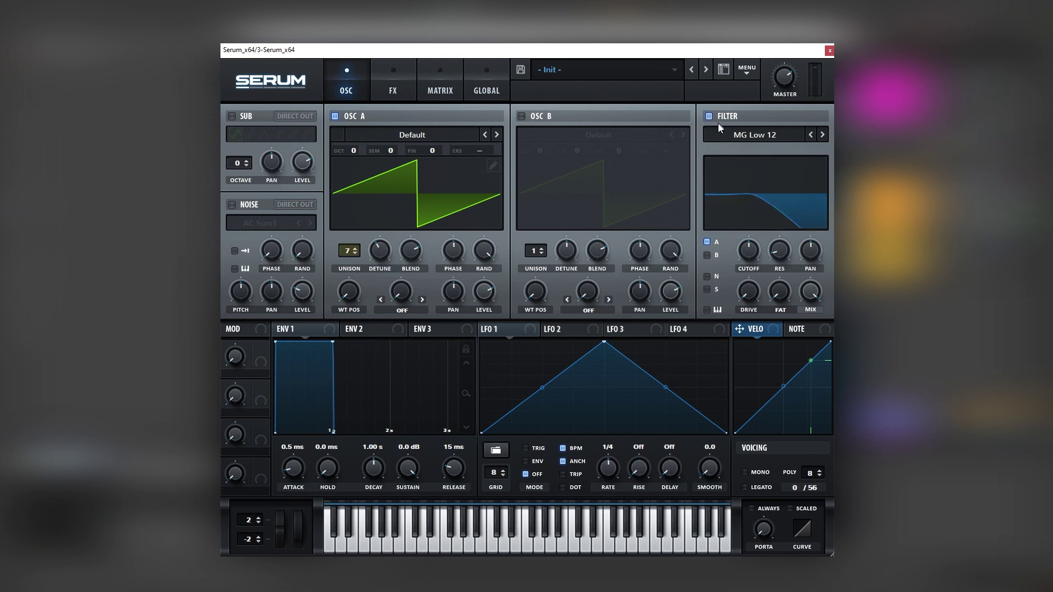
{"action": "left_click", "coordinate": [821, 136]}
- Assign LFO 1 to the filter cutoff and reduce its modulation depth
{"action": "left_click_drag", "start_coordinate": [510, 331], "coordinate": [747, 252]}
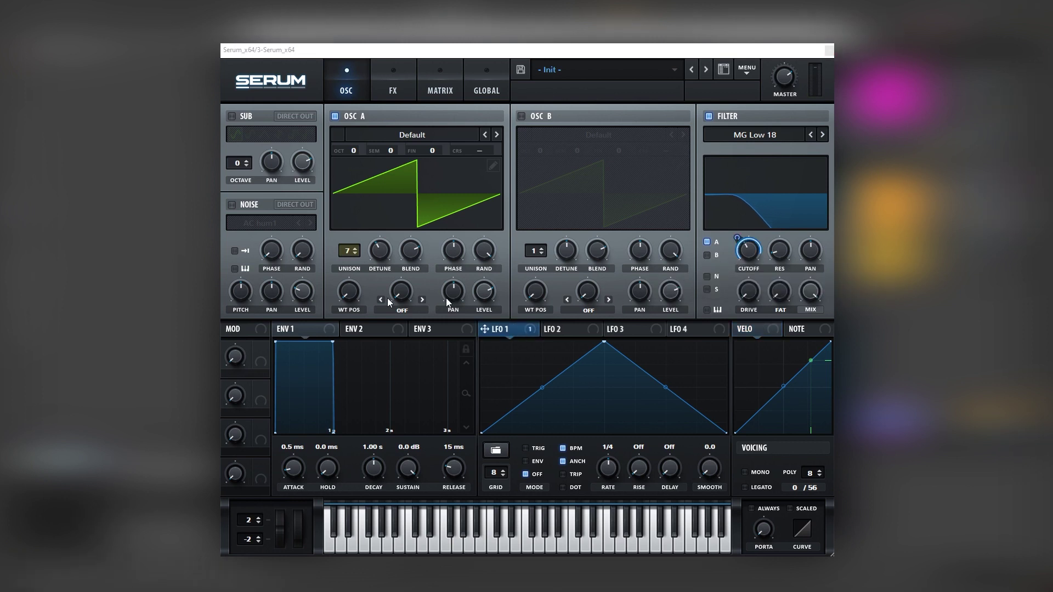
{"action": "mouse_move", "coordinate": [755, 255]}
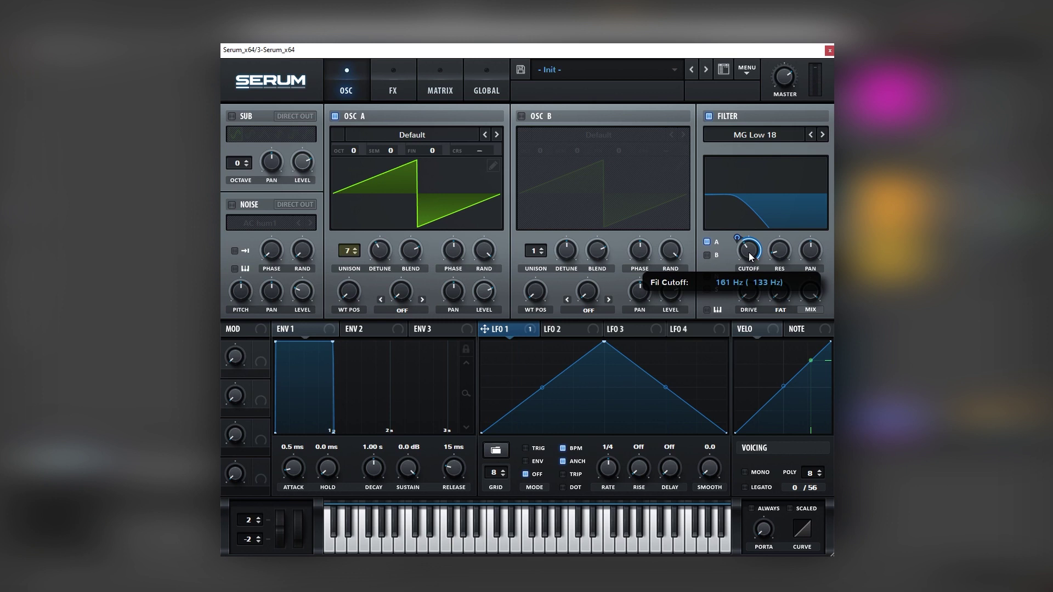
{"action": "left_click_drag", "start_coordinate": [750, 258], "coordinate": [732, 278]}
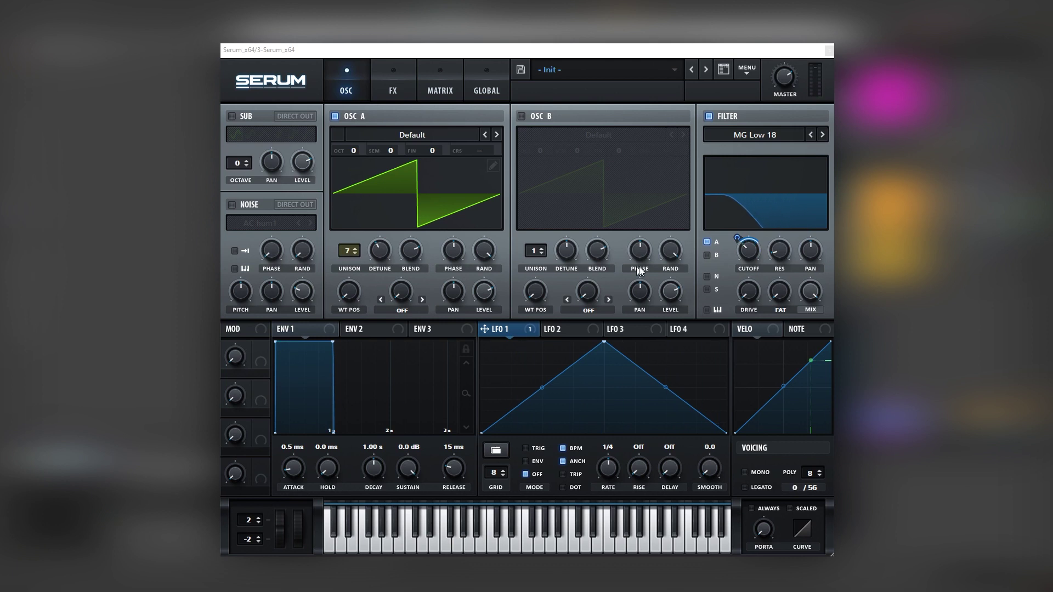
- Set LFO 1 to ENV mode with an earlier peak, curved rise and concave decay
{"action": "left_click", "coordinate": [707, 255]}
{"action": "left_click", "coordinate": [708, 255]}
{"action": "mouse_move", "coordinate": [745, 255]}
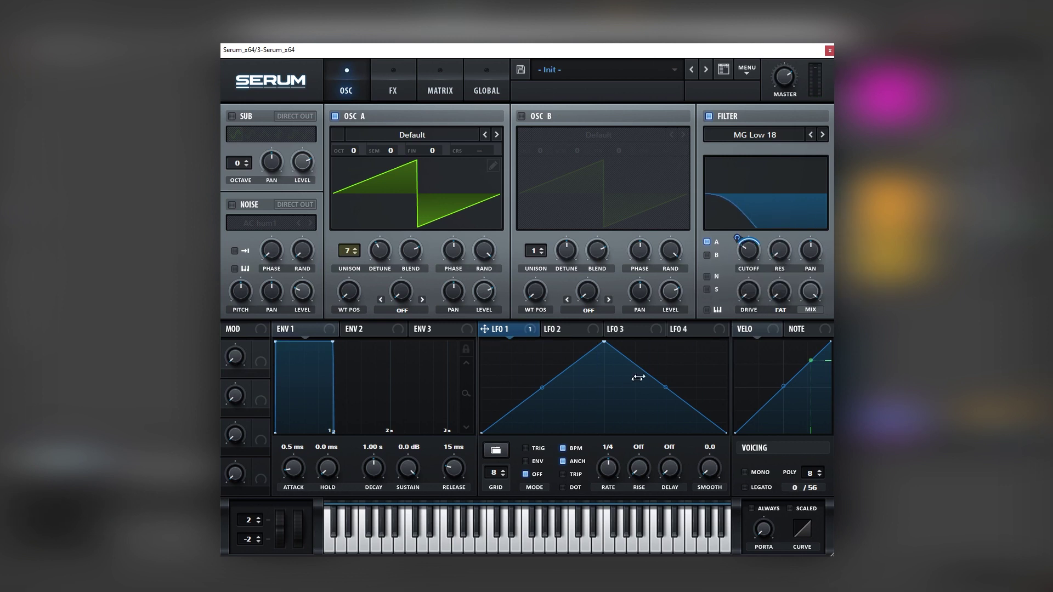
{"action": "left_click", "coordinate": [525, 462]}
{"action": "left_click_drag", "start_coordinate": [604, 342], "coordinate": [558, 342]}
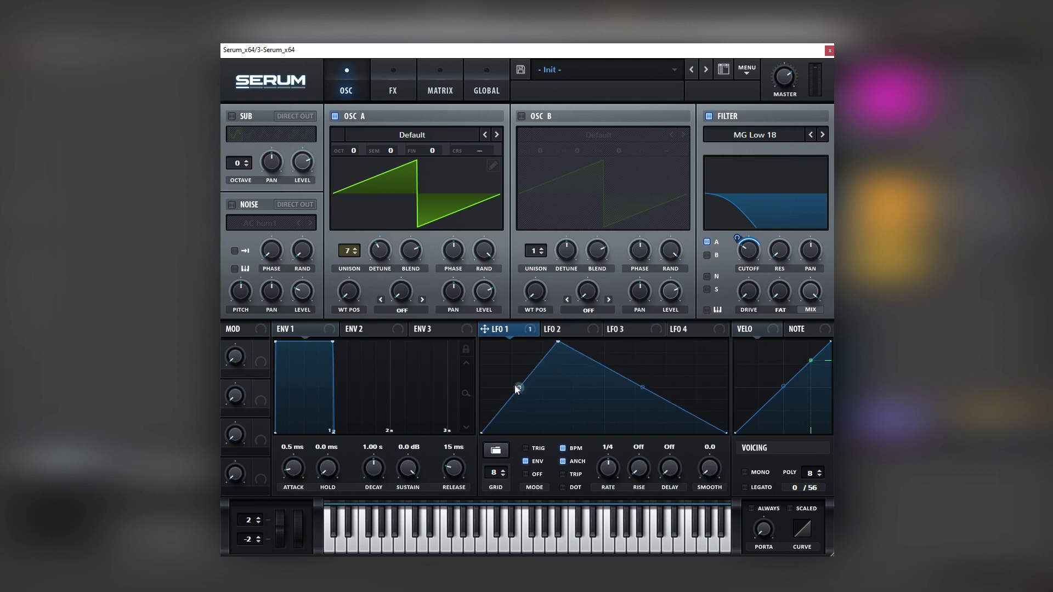
{"action": "left_click_drag", "start_coordinate": [519, 387], "coordinate": [530, 402]}
{"action": "left_click_drag", "start_coordinate": [643, 388], "coordinate": [642, 394]}
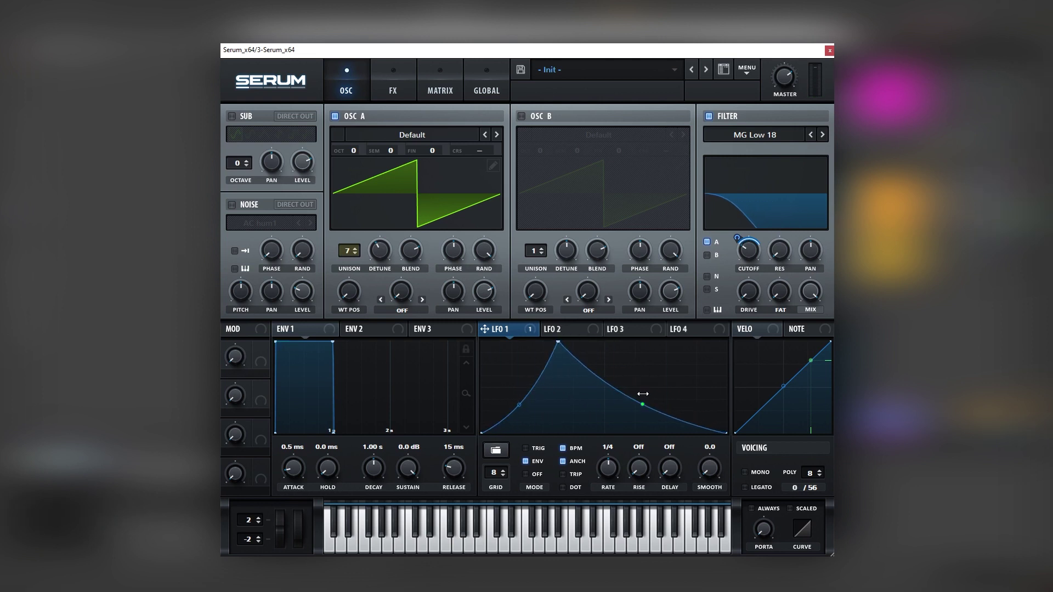
- Enable Hyper/Dimension and Chorus, then move Filter after Chorus and enable it
{"action": "left_click", "coordinate": [408, 96]}
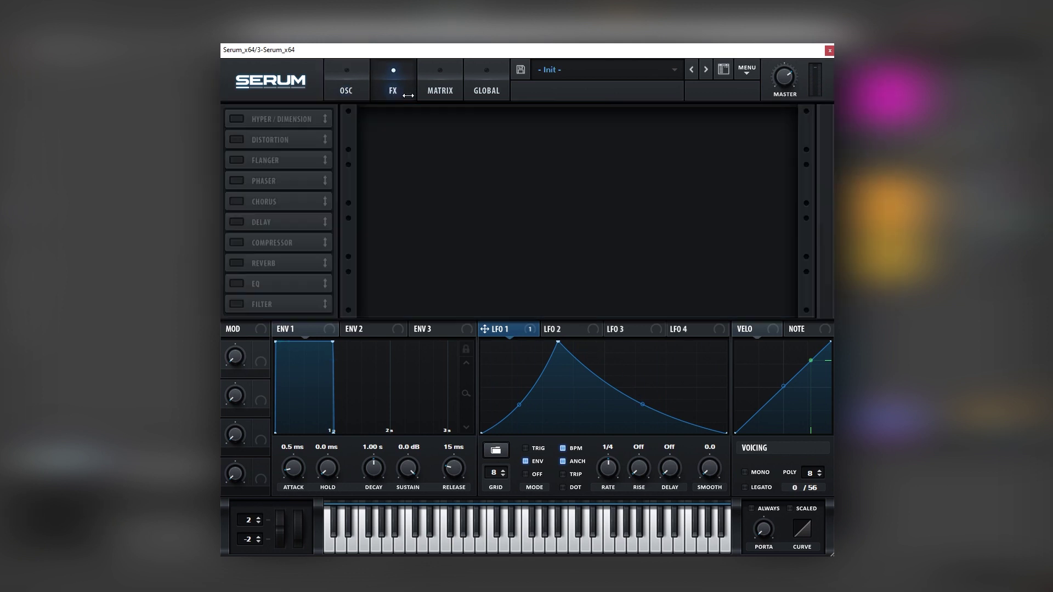
{"action": "left_click", "coordinate": [236, 118]}
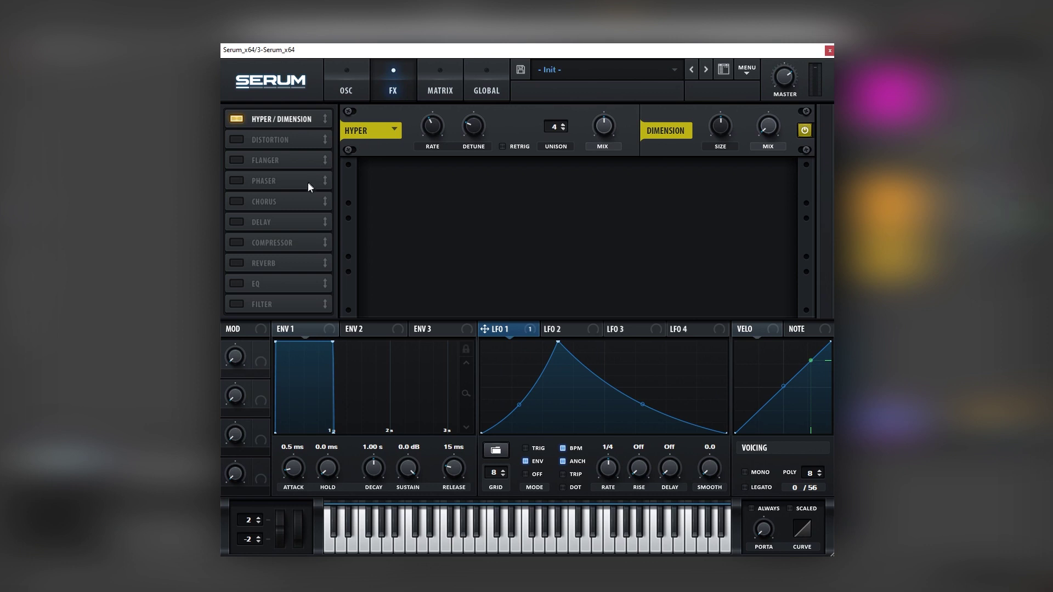
{"action": "left_click", "coordinate": [236, 201]}
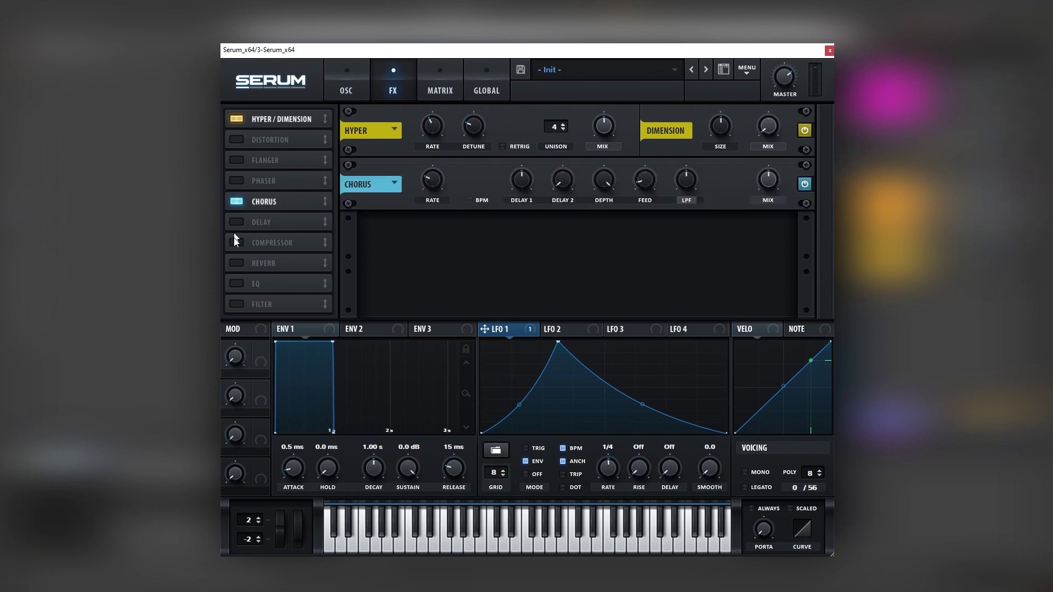
{"action": "left_click_drag", "start_coordinate": [271, 305], "coordinate": [245, 222]}
{"action": "left_click", "coordinate": [244, 222]}
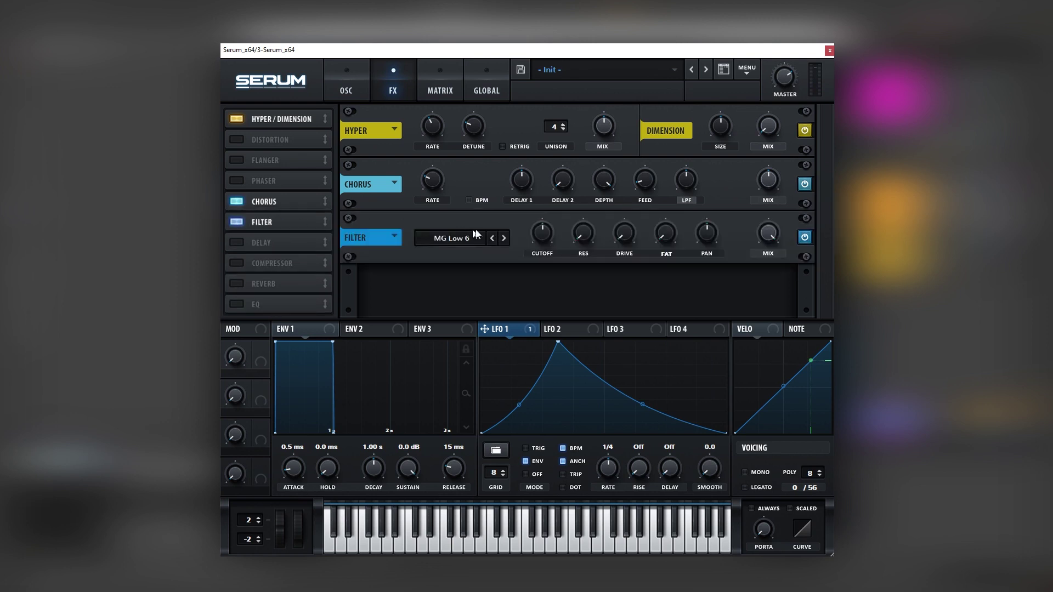
- Set the effect filter to MG Low 24 with its cutoff modulated by LFO 1
{"action": "left_click", "coordinate": [504, 239]}
{"action": "left_click", "coordinate": [504, 239]}
{"action": "left_click_drag", "start_coordinate": [530, 332], "coordinate": [542, 241]}
{"action": "left_click_drag", "start_coordinate": [542, 237], "coordinate": [526, 248]}
- Enable Reverb with more wet mix and Delay with its filter at 2251 Hz, Q 3.3
{"action": "left_click", "coordinate": [242, 280]}
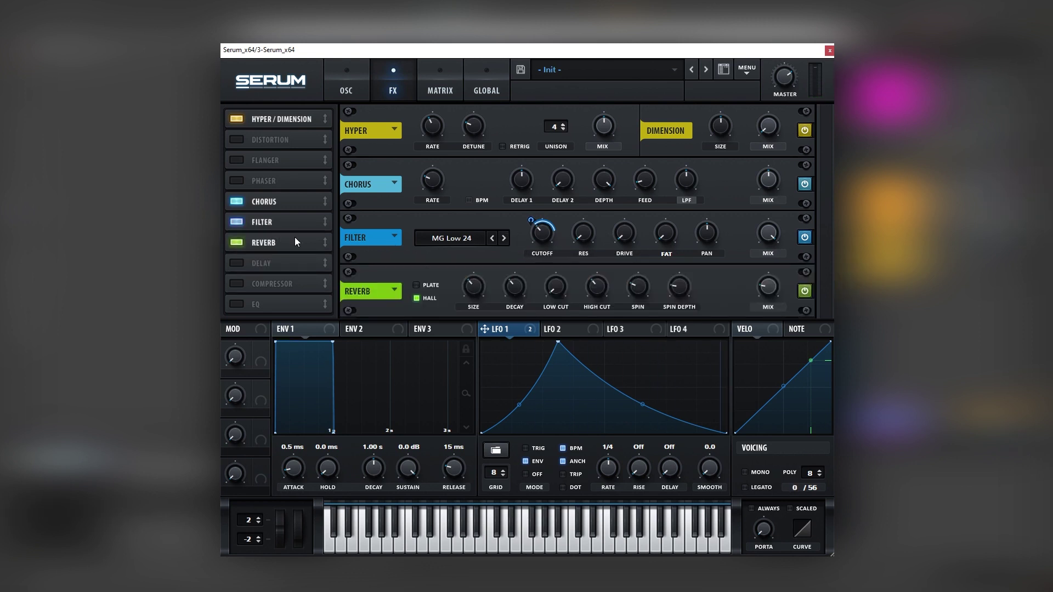
{"action": "left_click_drag", "start_coordinate": [768, 288], "coordinate": [778, 270]}
{"action": "left_click", "coordinate": [239, 265]}
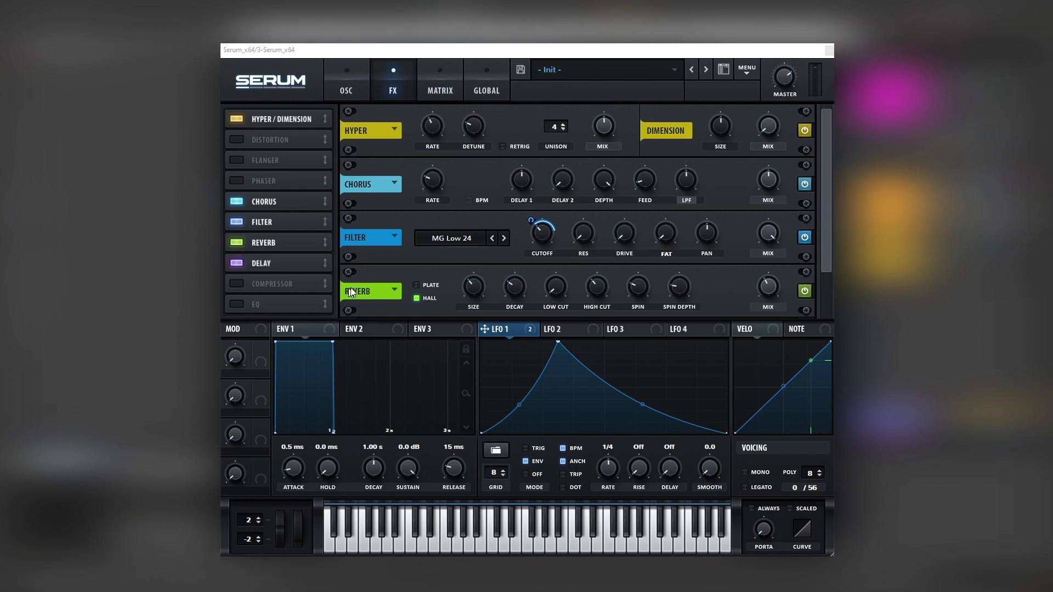
{"action": "scroll", "coordinate": [630, 278], "scroll_direction": "down", "scroll_amount": 2}
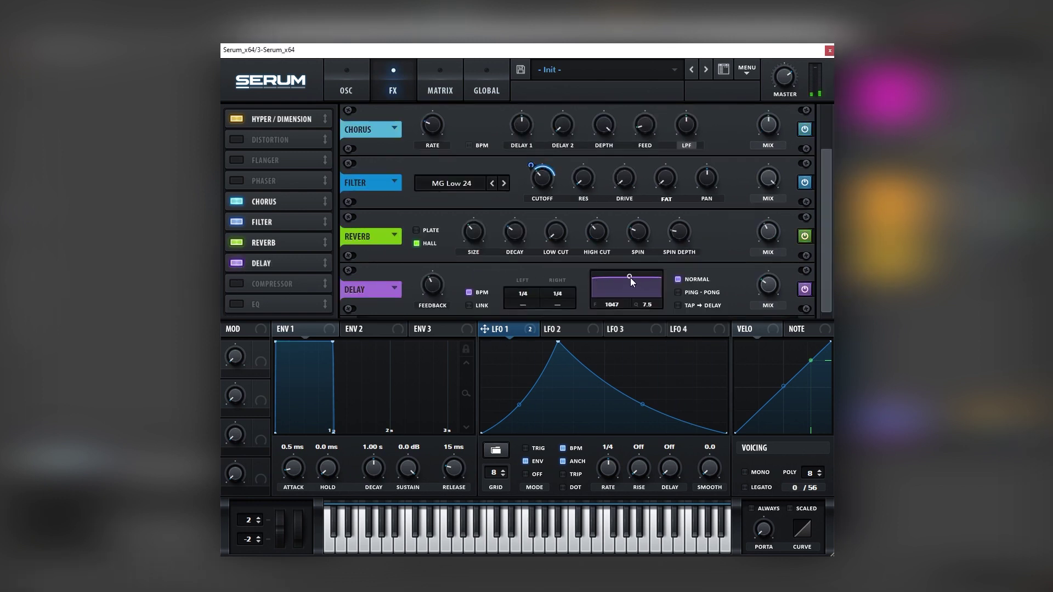
{"action": "left_click_drag", "start_coordinate": [630, 277], "coordinate": [640, 288]}
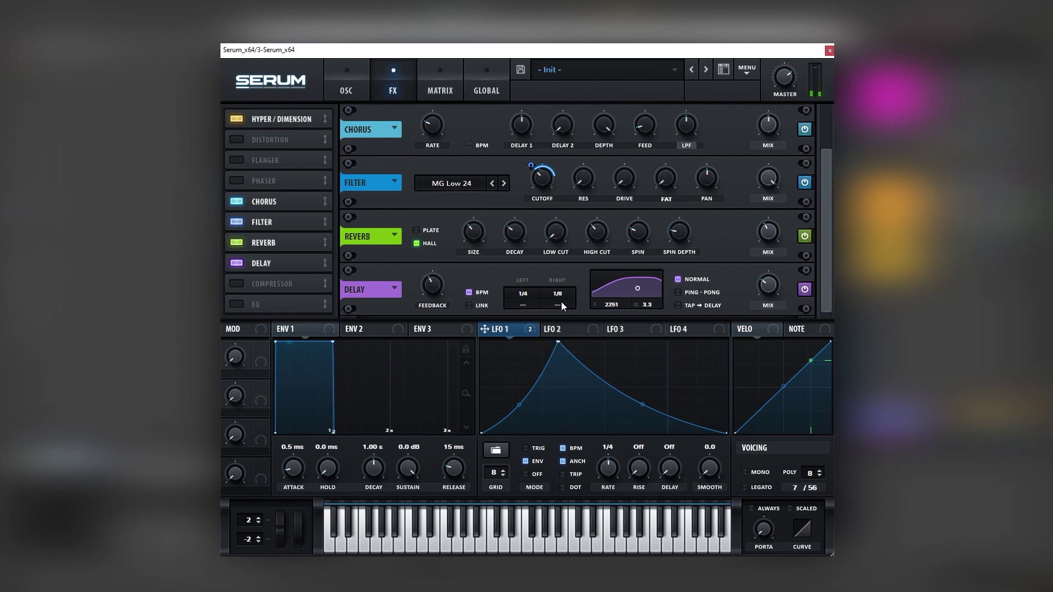
{"action": "mouse_move", "coordinate": [442, 269]}
- Turn on the Compressor and EQ, boosting the EQ's high-shelf gain
{"action": "left_click", "coordinate": [236, 284]}
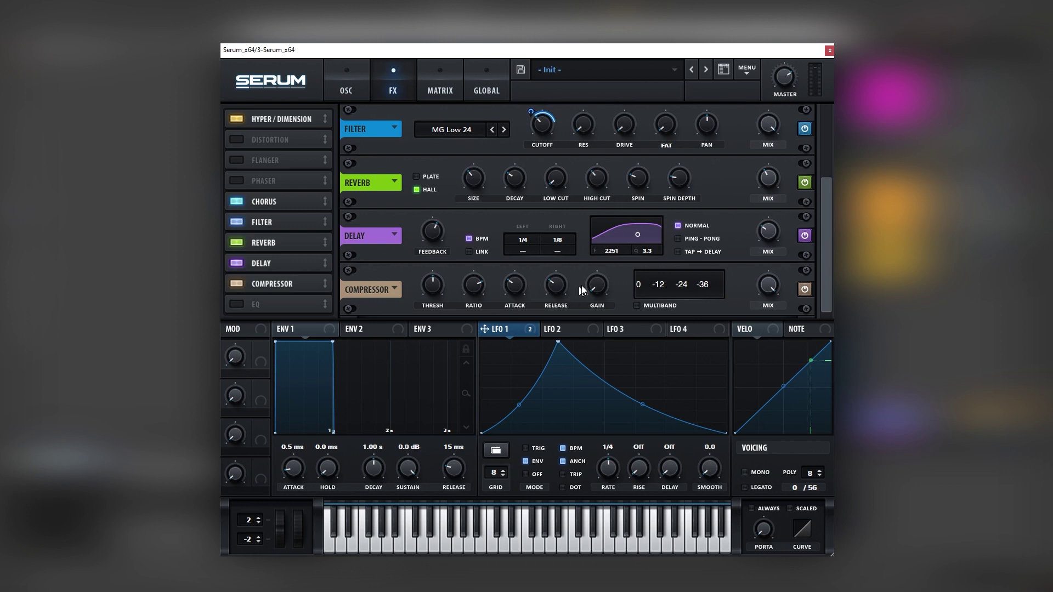
{"action": "left_click", "coordinate": [243, 305]}
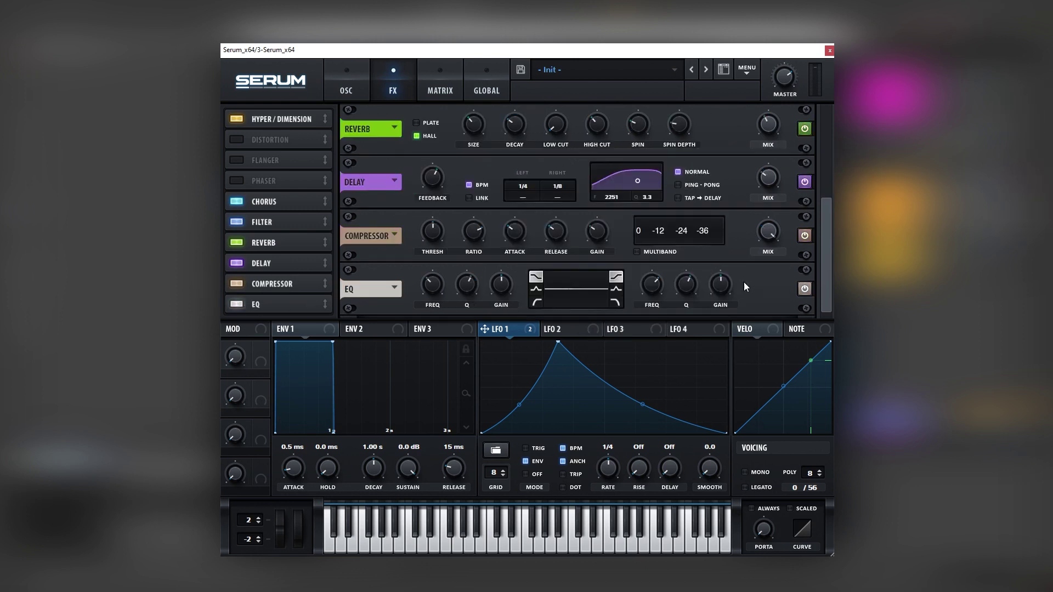
{"action": "left_click_drag", "start_coordinate": [720, 284], "coordinate": [737, 261]}
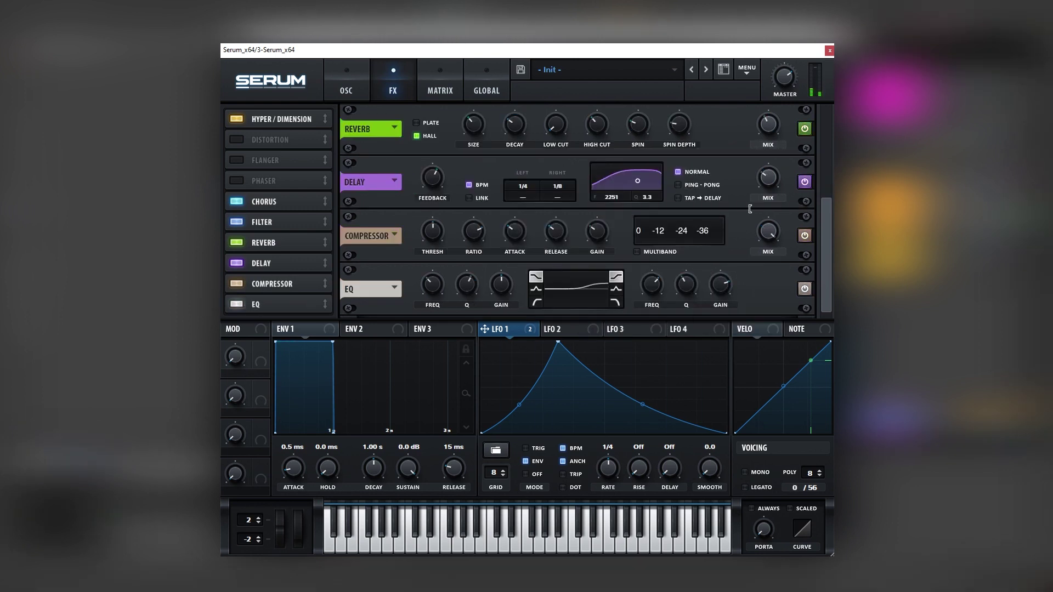